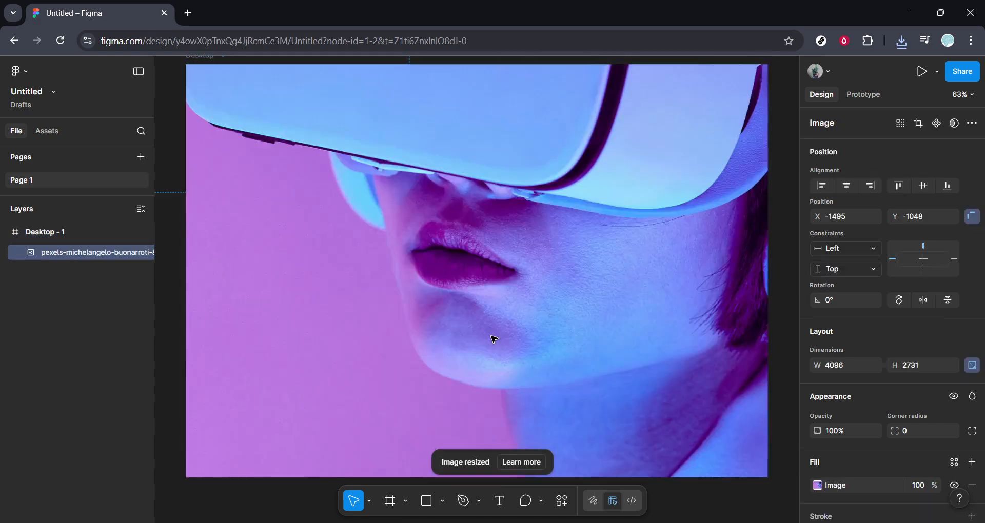
Scale the VR headset photo down to about 586 × 391 and place it in the frame at about X 436, Y 112
scroll(491, 336, down, 6)
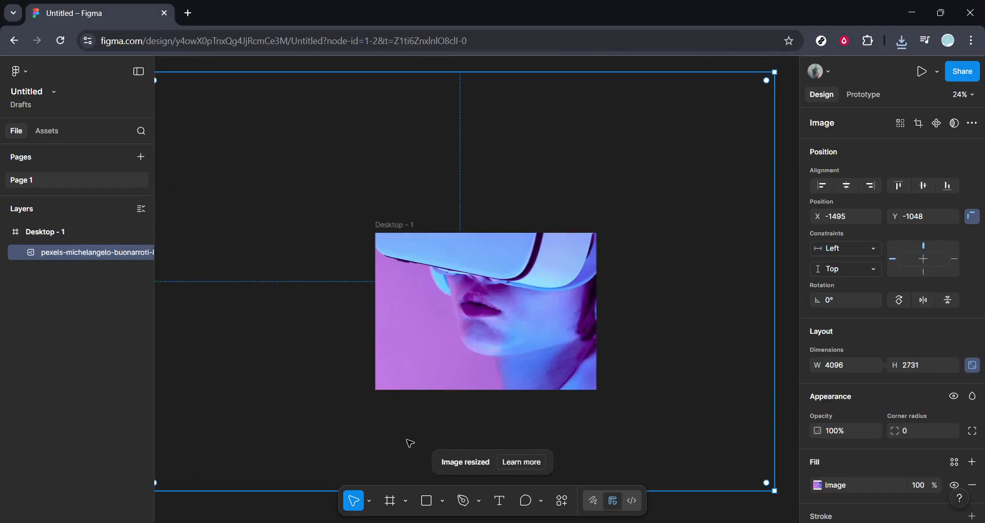
drag(774, 490, 331, 198)
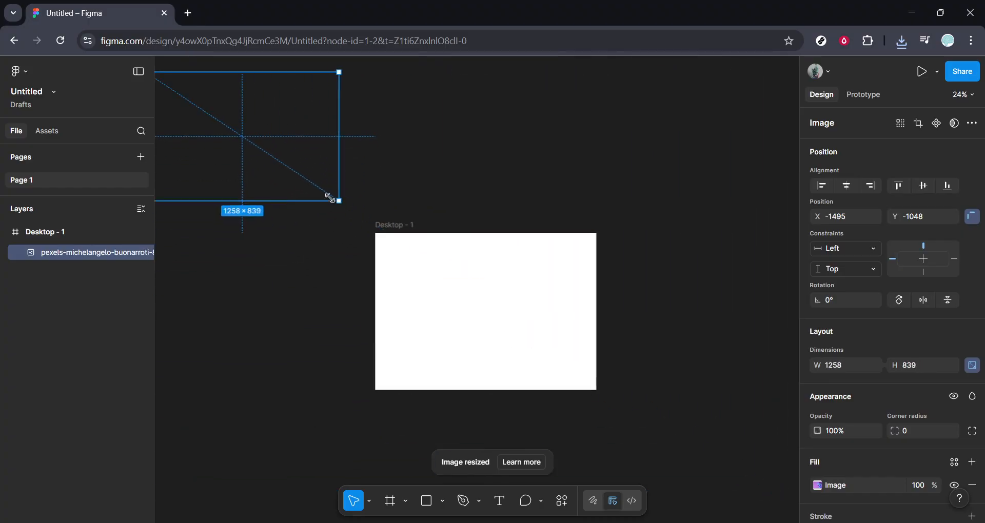
drag(297, 147, 557, 297)
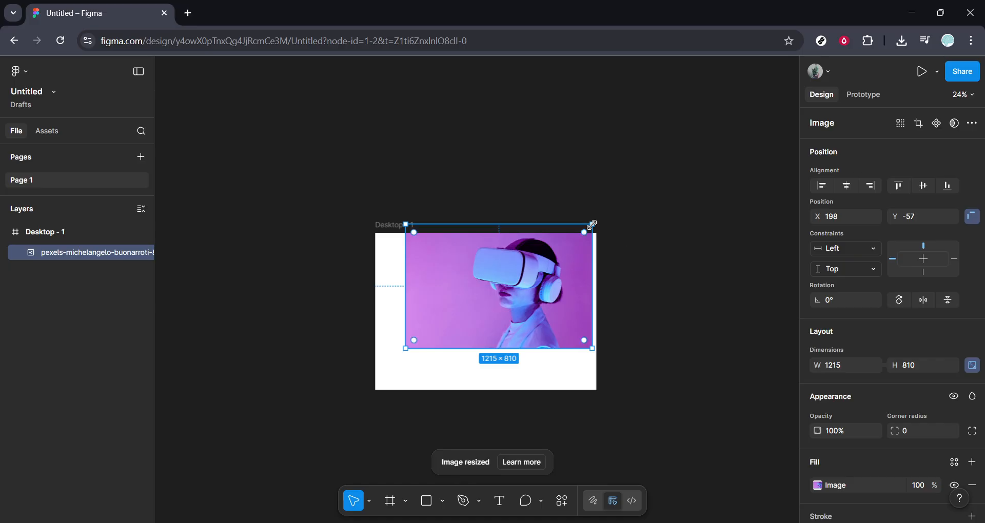
drag(592, 225, 506, 275)
drag(454, 311, 485, 292)
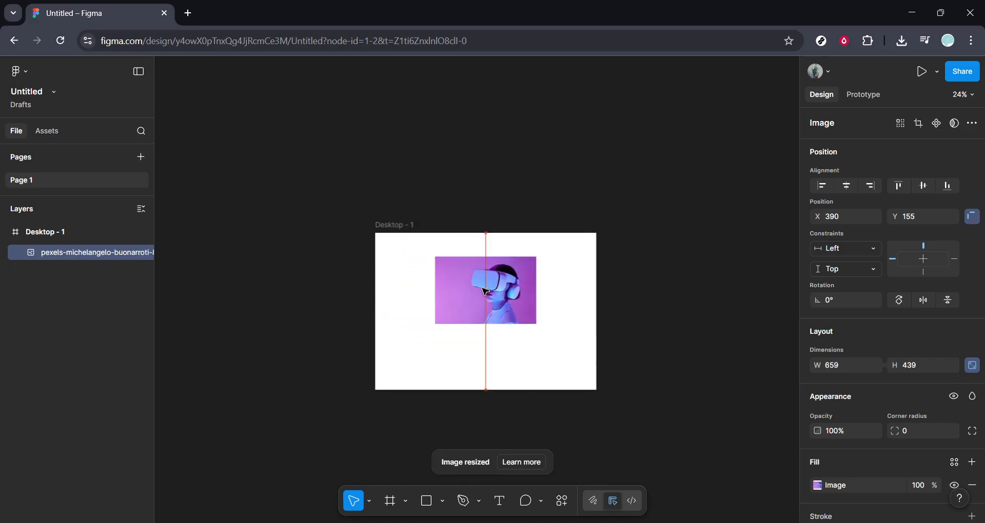
ctrl+scroll(486, 298, up, 5)
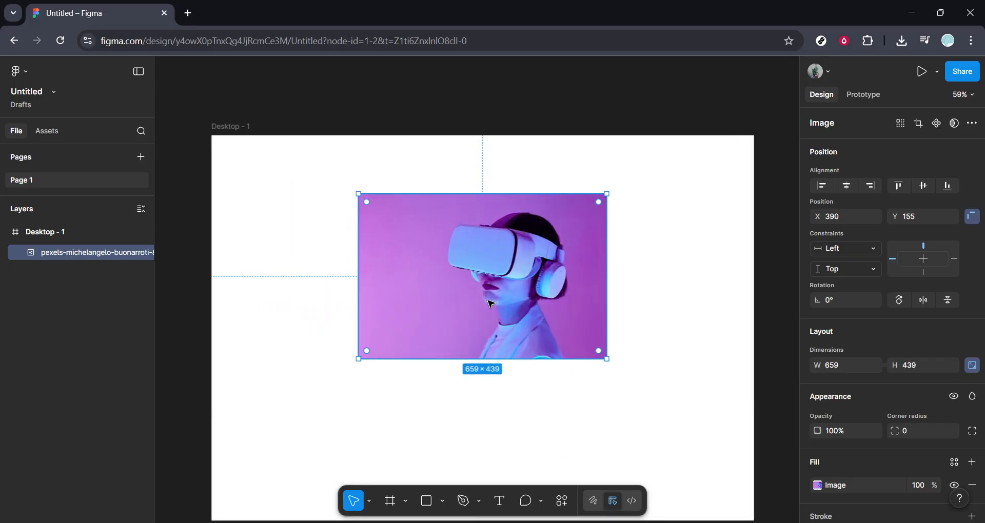
drag(358, 360, 388, 337)
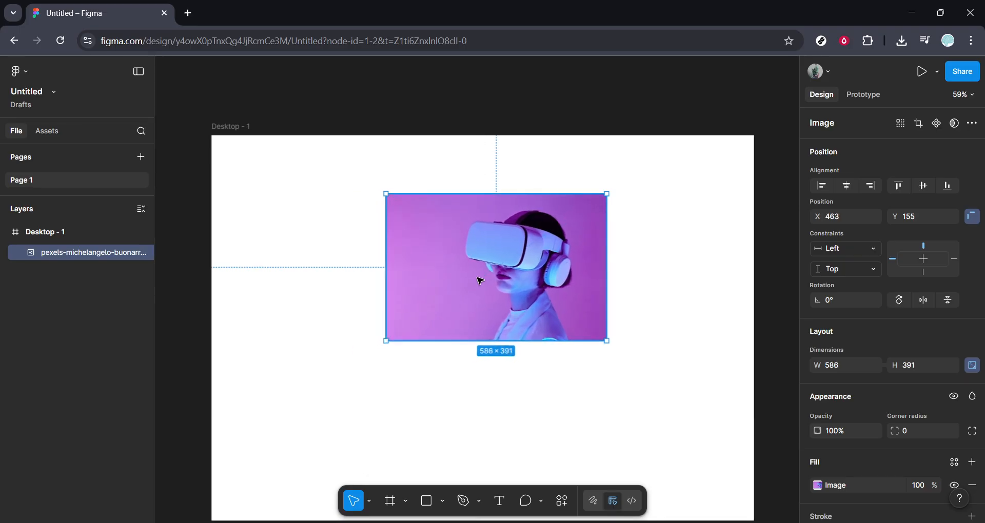
drag(477, 275, 468, 259)
right_click(468, 259)
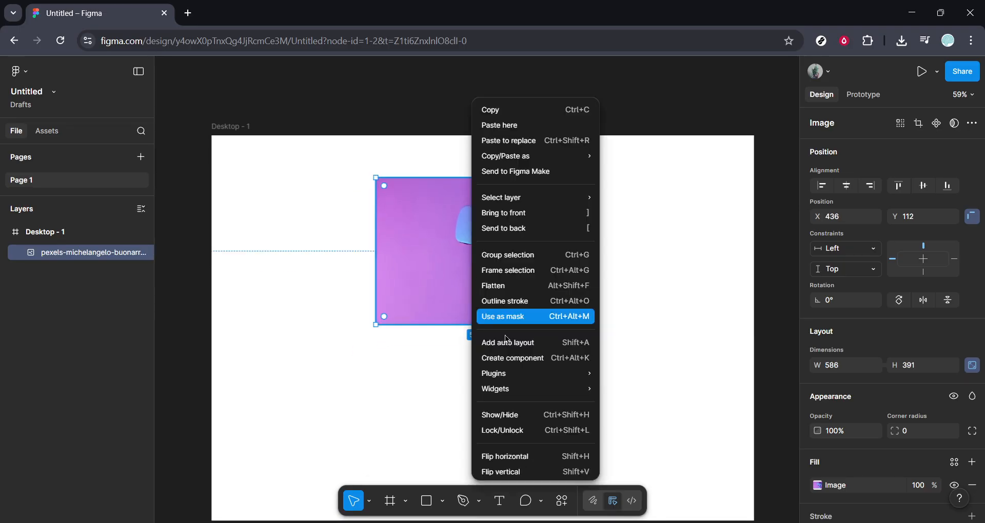
click(504, 468)
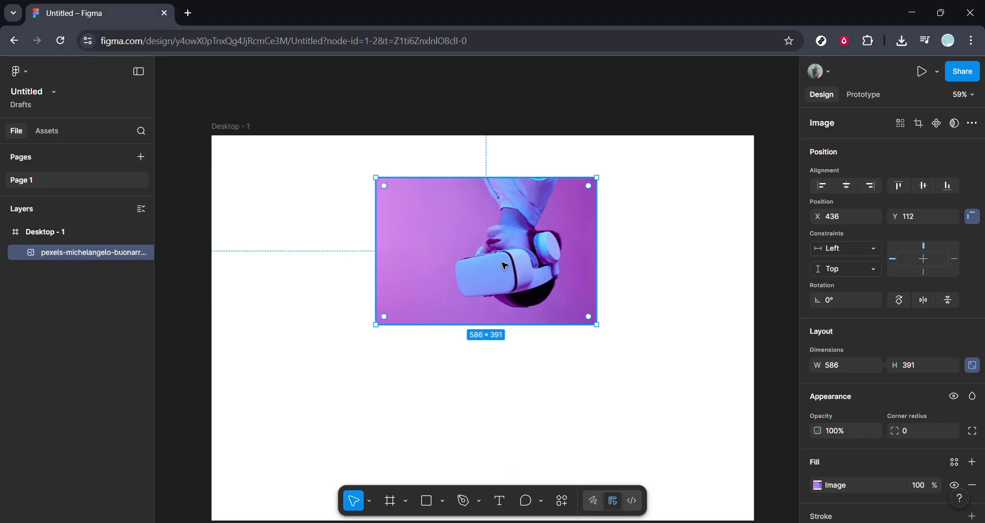
key(shift+v)
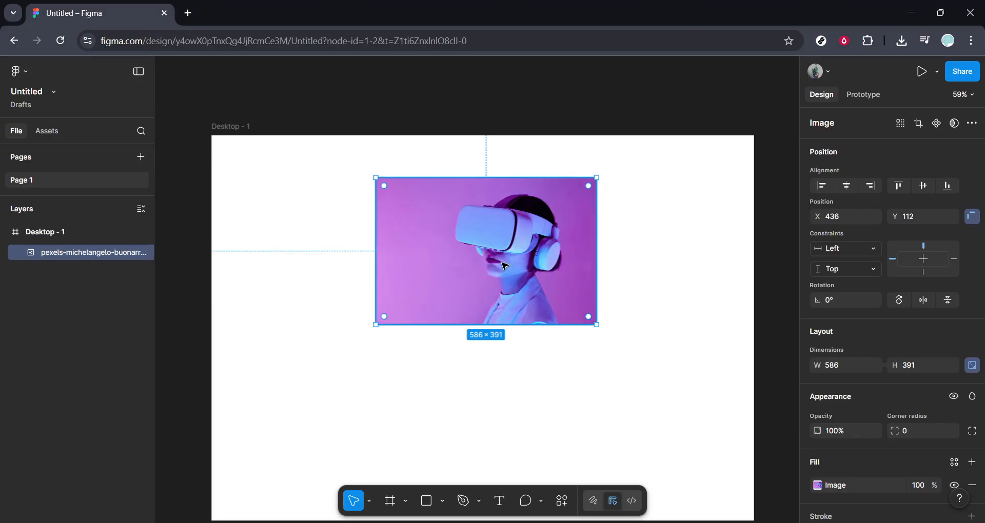
Duplicate the photo, flip the copy vertically, and place it directly below the original at X 436, Y 503
key(ctrl+d)
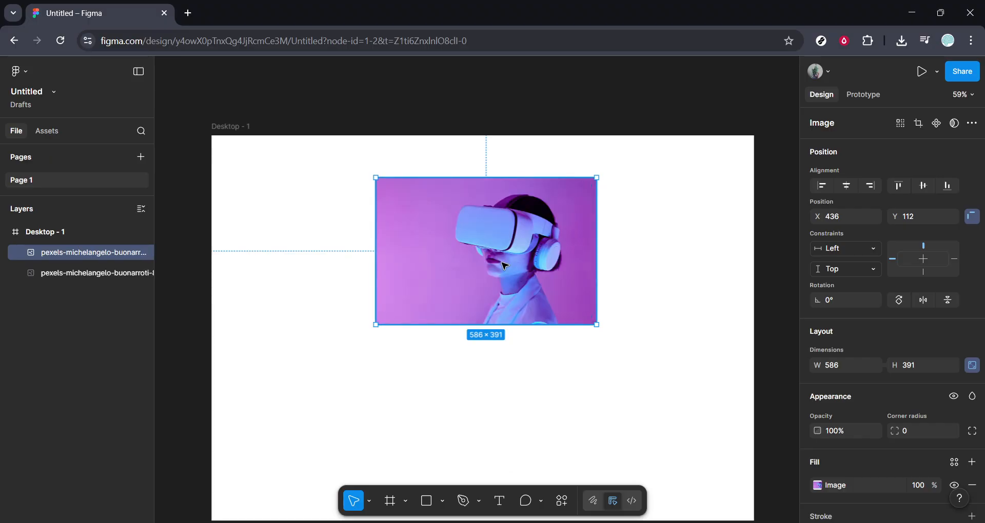
drag(504, 265, 504, 309)
right_click(505, 309)
click(534, 468)
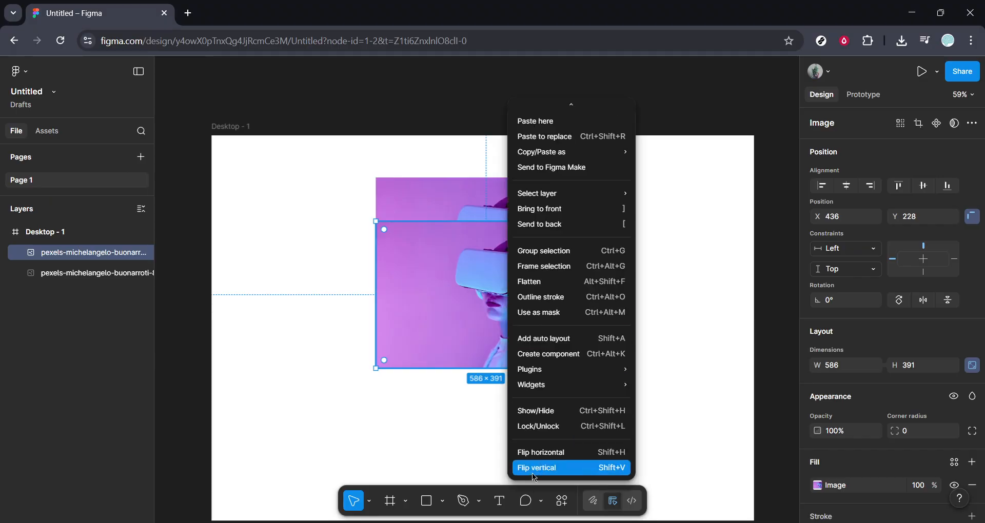
drag(528, 315, 530, 418)
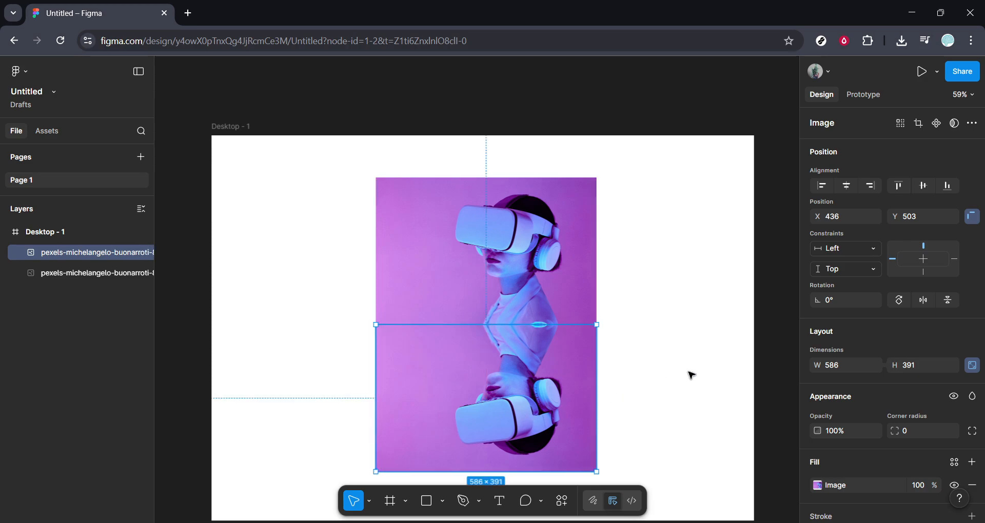
Lower the flipped copy's opacity to 50% and refine it to 40%
click(720, 365)
scroll(717, 371, down, 1)
scroll(715, 371, down, 2)
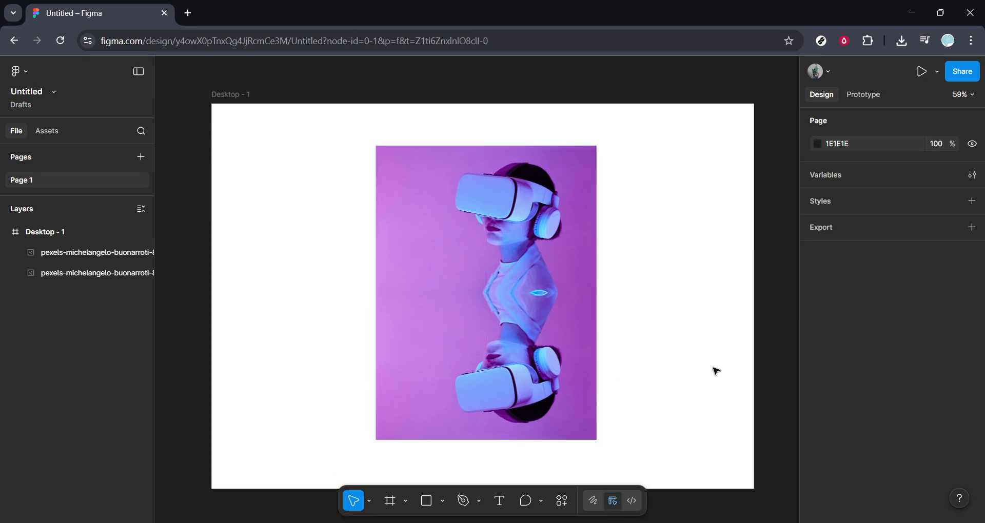
click(545, 341)
scroll(899, 407, down, 2)
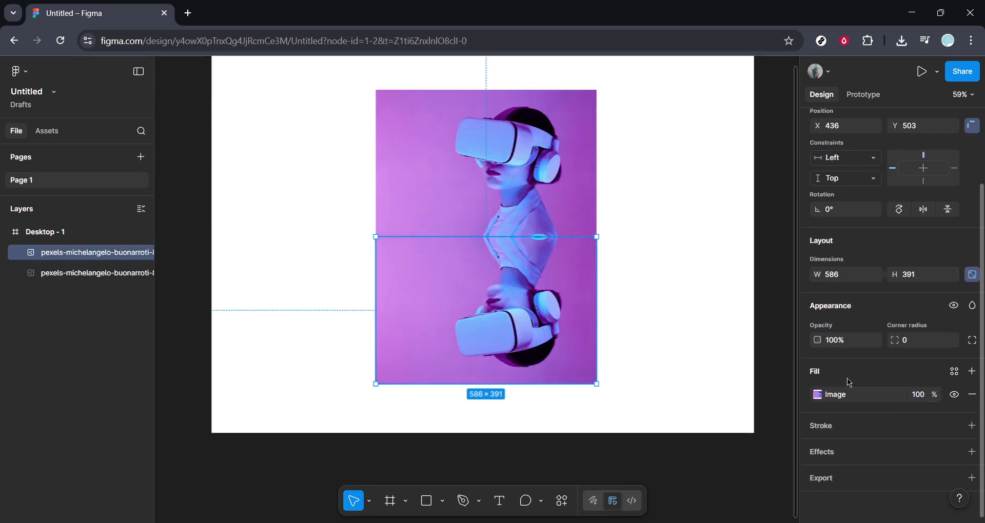
click(845, 343)
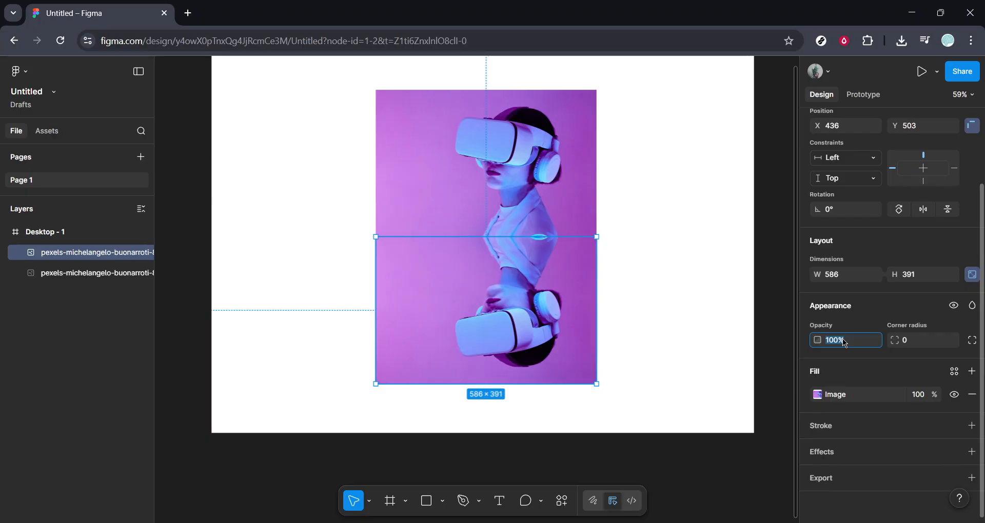
text(50)
key(Return)
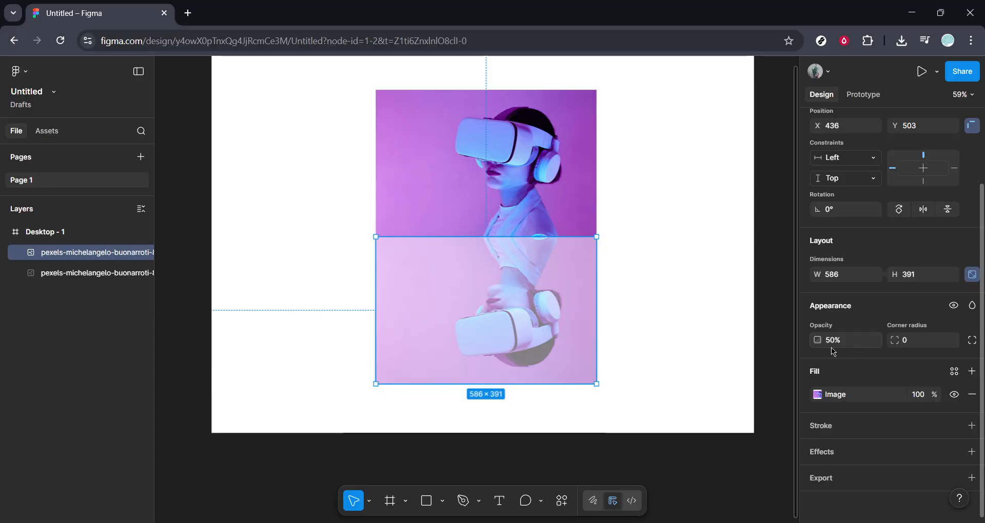
click(849, 348)
text(40)
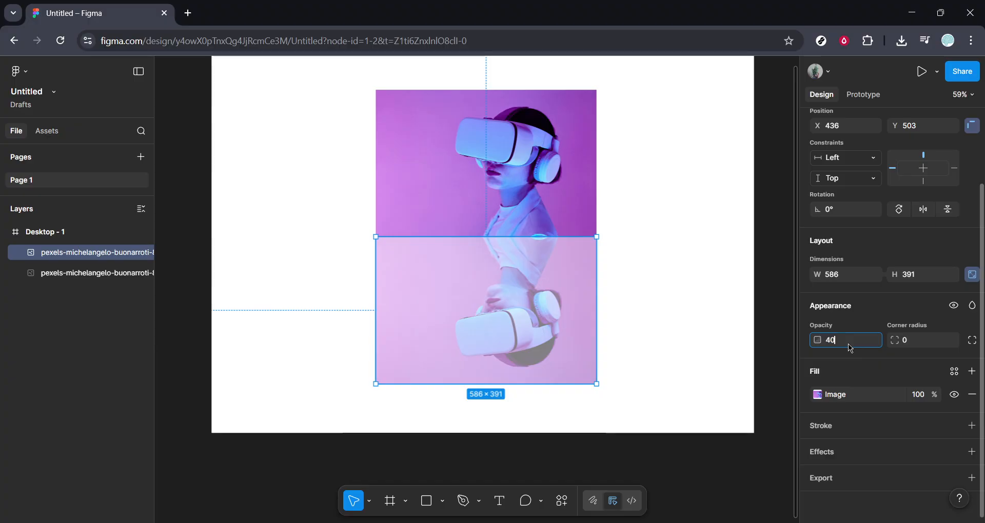
key(Return)
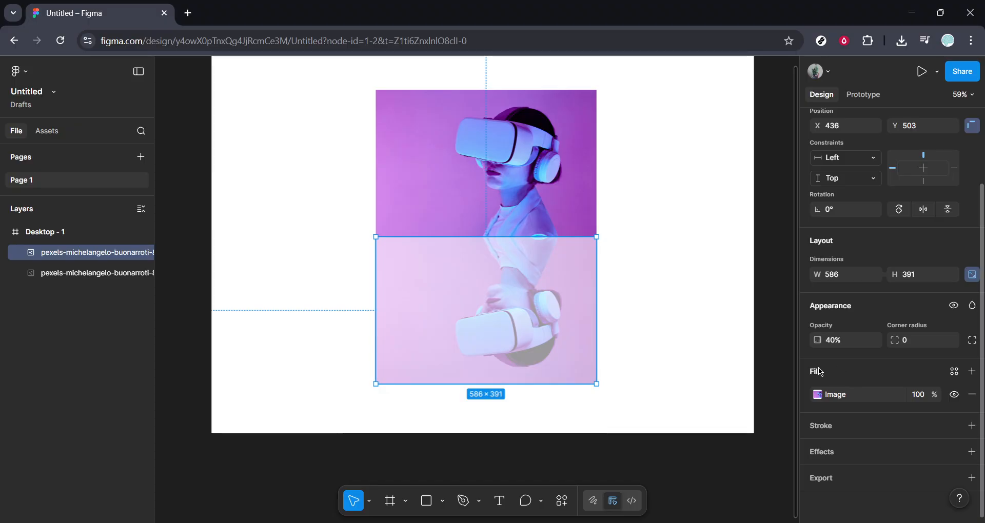
Draw a rectangle and fit it over the flipped copy at X 436, Y 503, sized about 586 × 410
click(431, 508)
drag(280, 292, 613, 415)
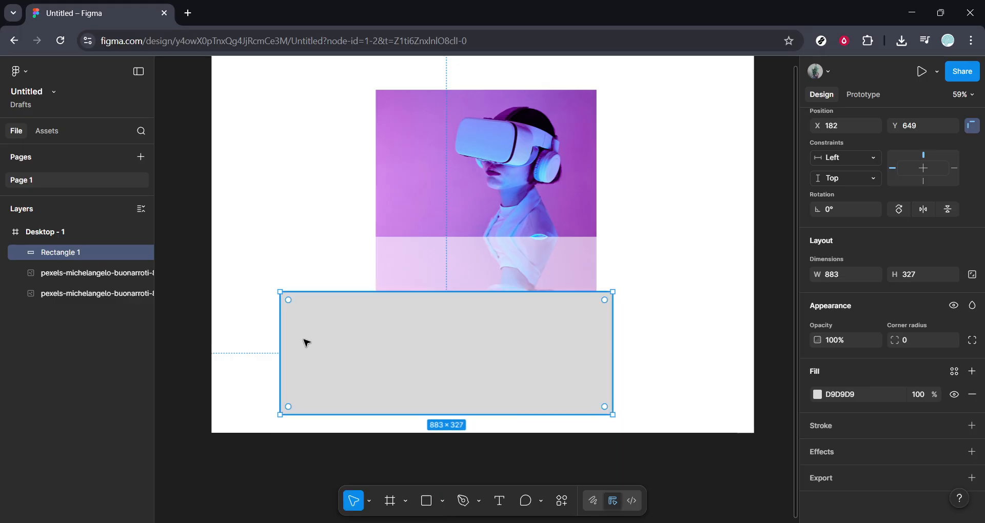
drag(279, 293, 374, 292)
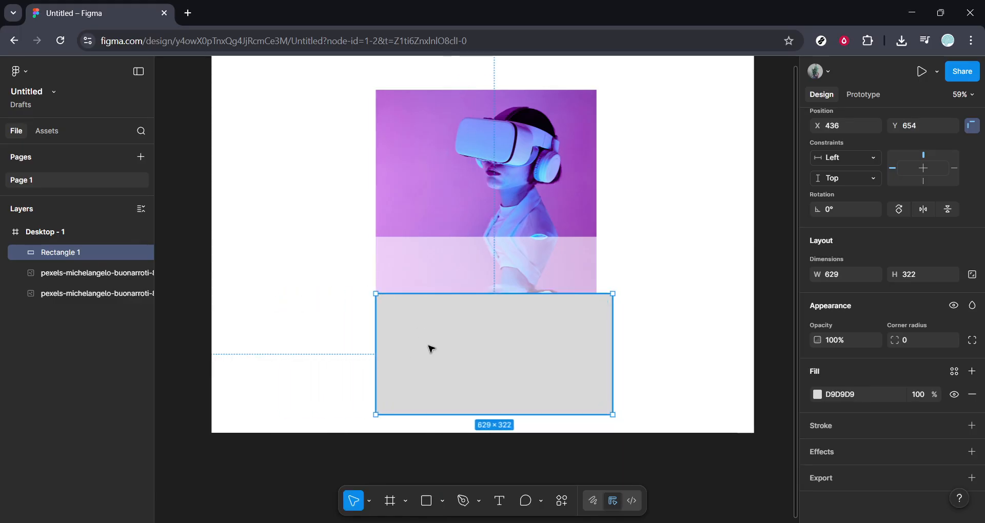
drag(429, 347, 429, 294)
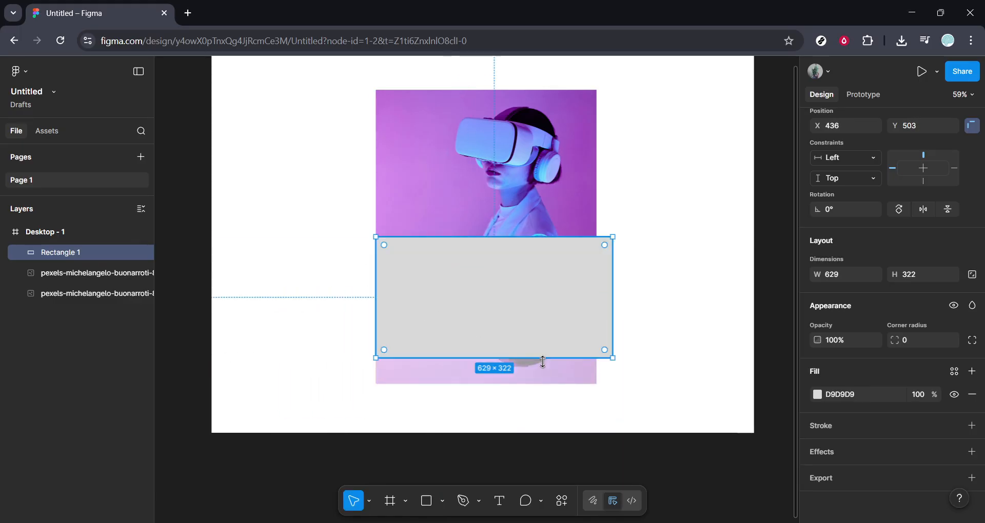
drag(612, 357, 598, 391)
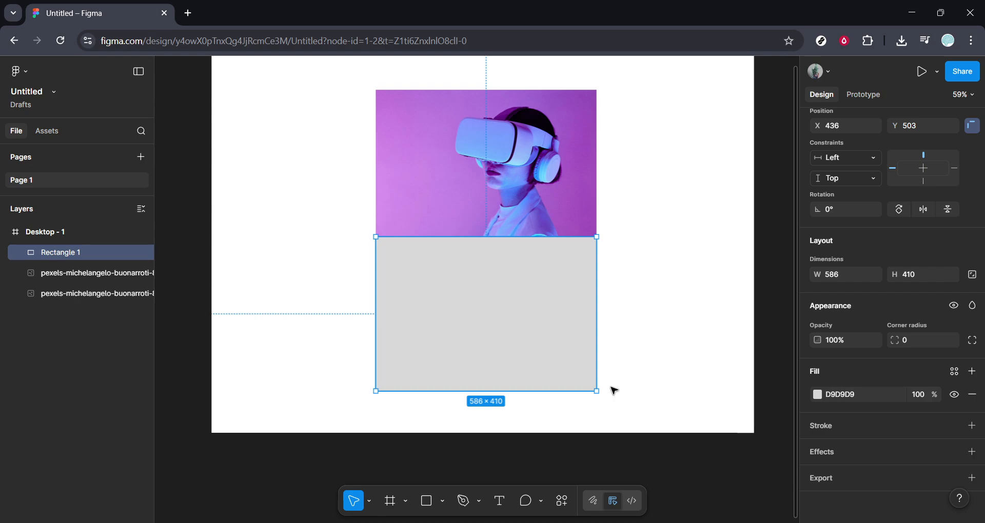
drag(674, 385, 345, 278)
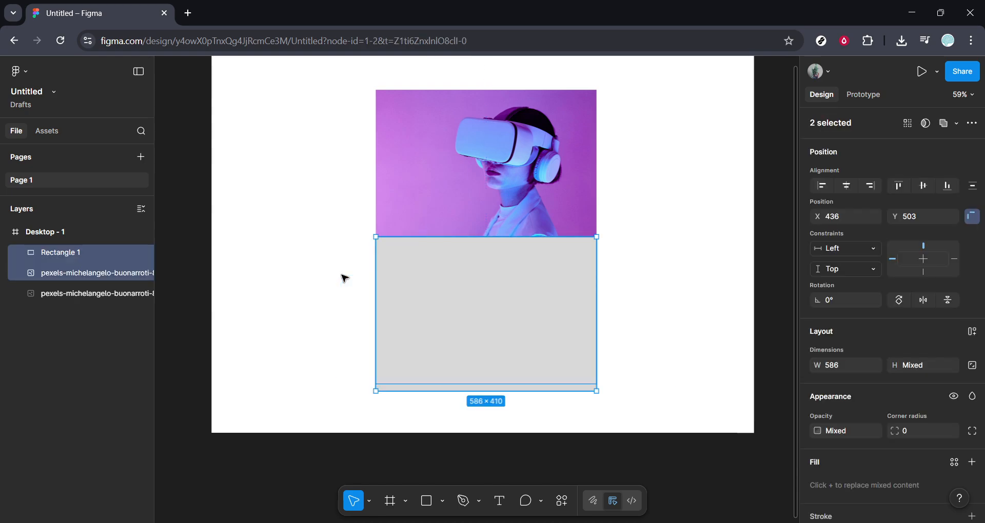
click(682, 339)
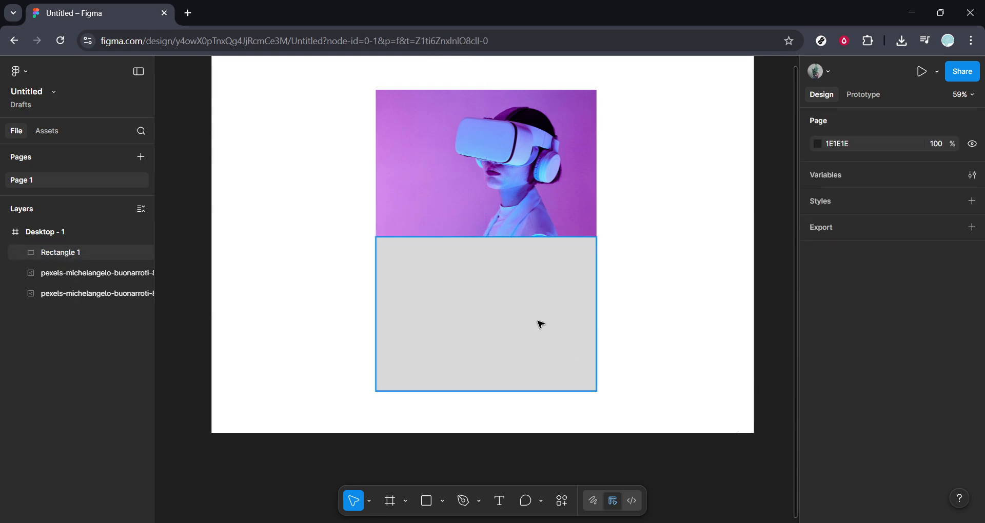
Give the rectangle a linear gradient fill with its stops swapped: 737373 at 0% and D9D9D9 at 100%
click(540, 324)
scroll(844, 446, down, 3)
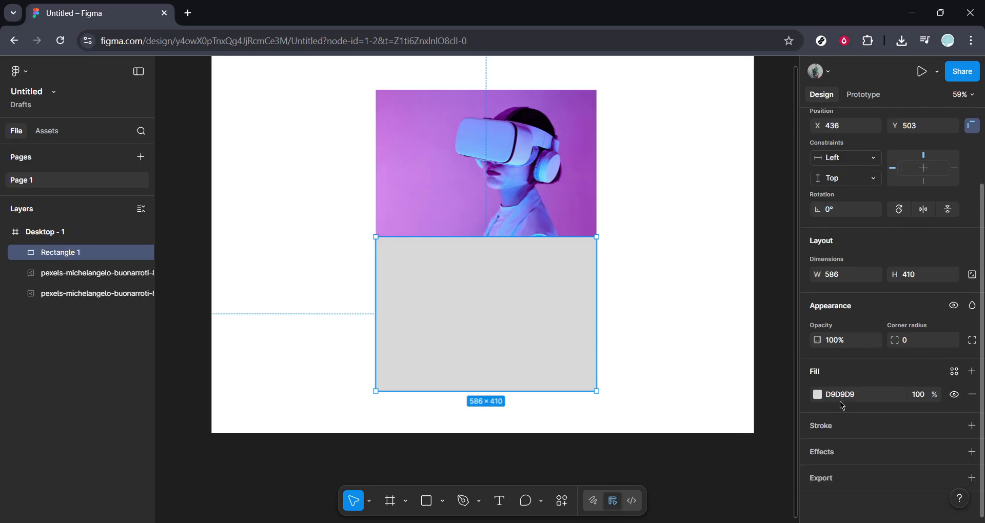
click(818, 394)
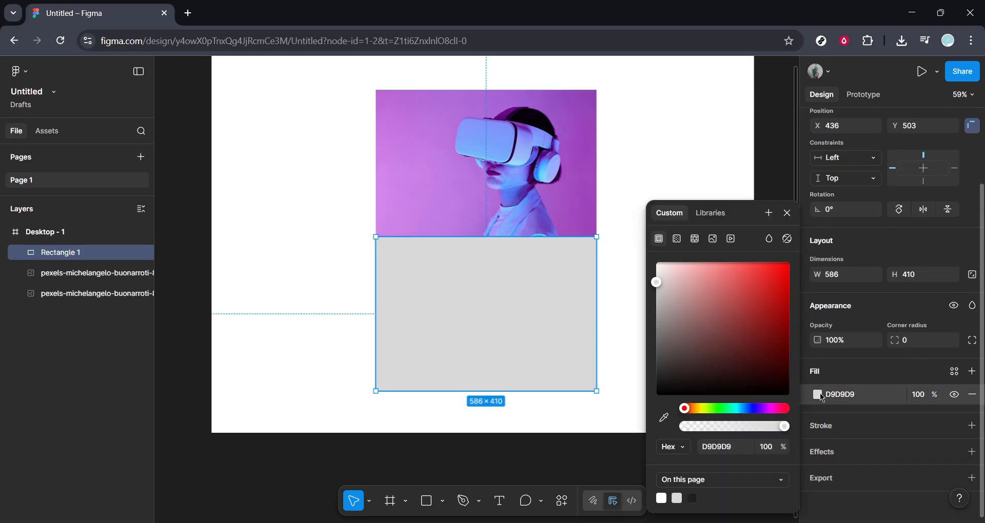
click(677, 240)
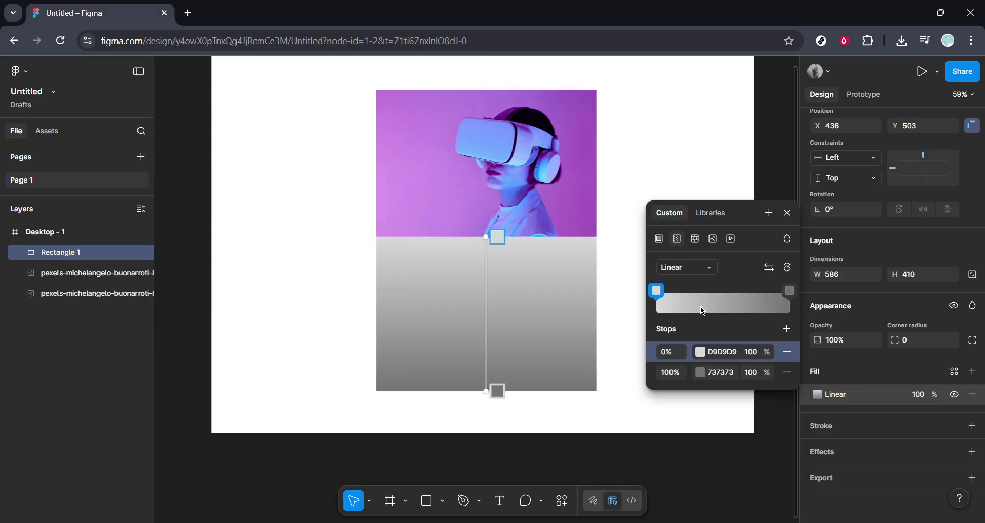
click(669, 354)
text(100)
click(668, 373)
text(0)
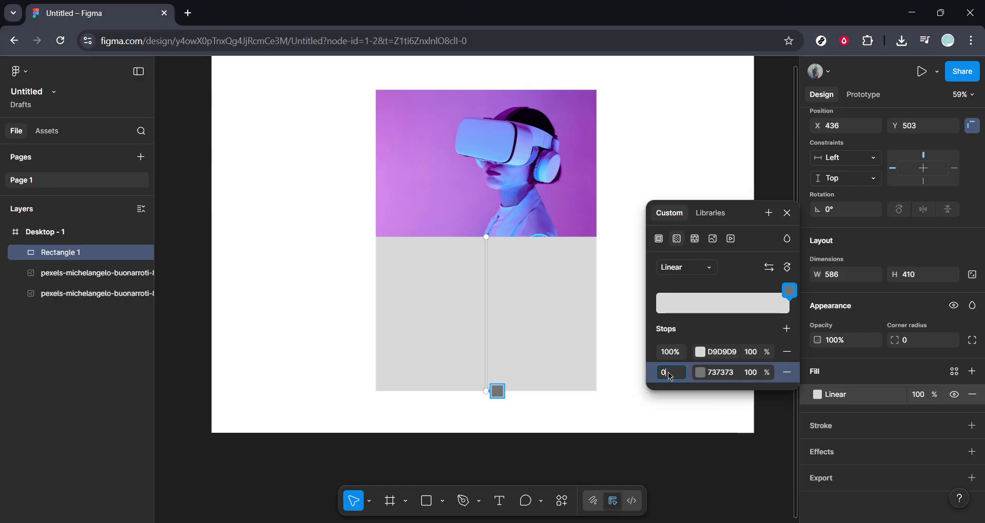
key(Return)
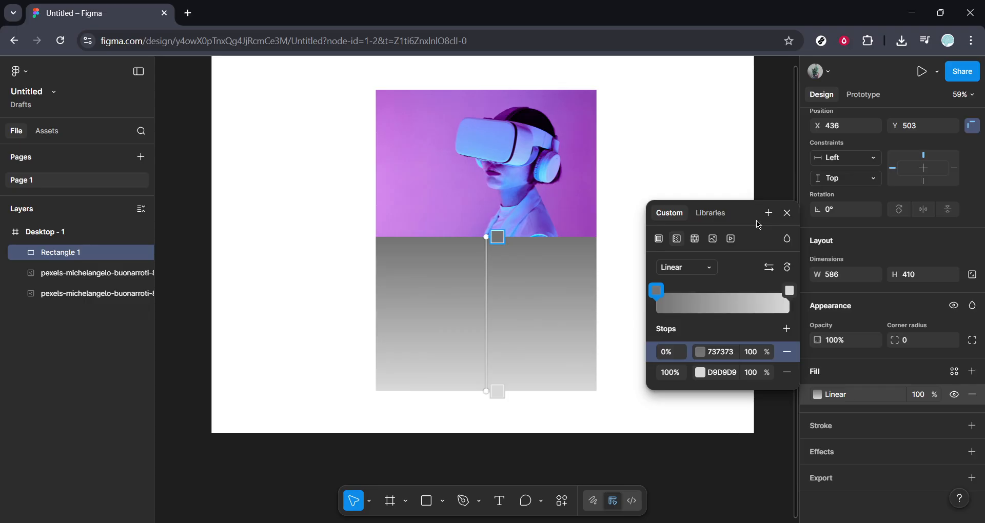
click(787, 212)
Select the gradient rectangle together with the flipped copy and use the selection as a mask
drag(315, 292, 314, 261)
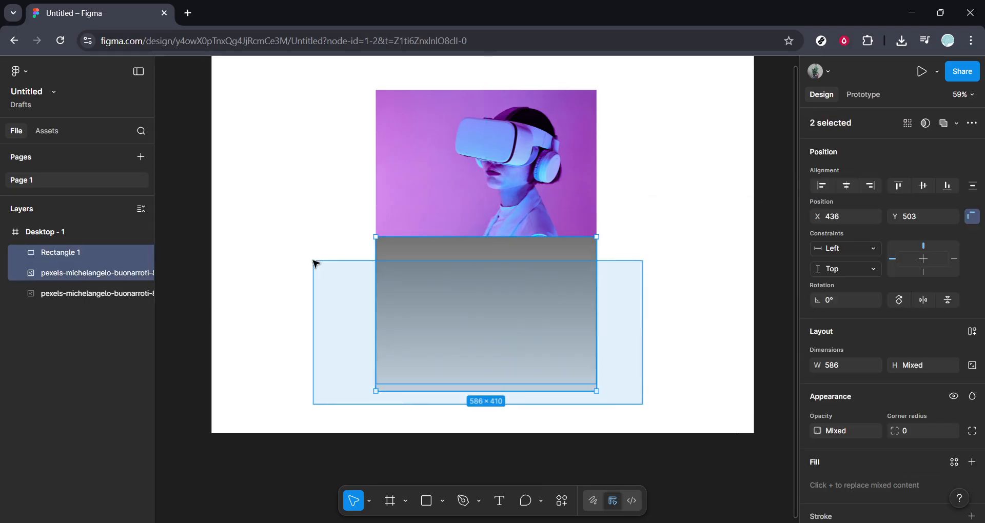
right_click(479, 341)
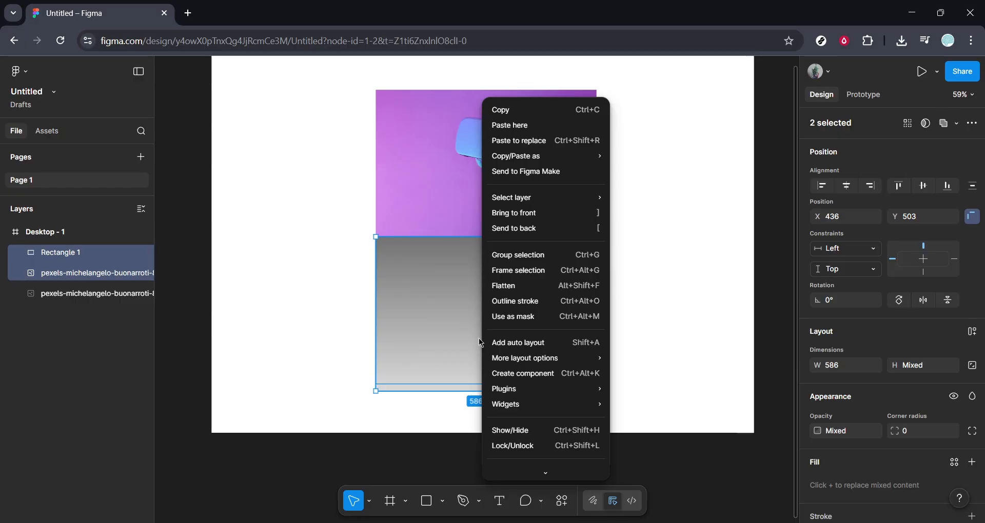
click(503, 317)
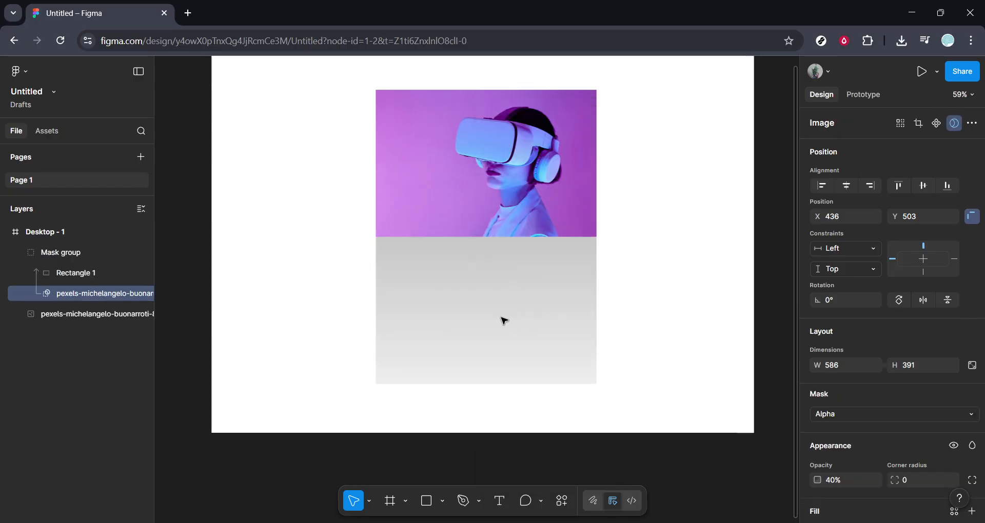
Try to send the flipped image in the mask group to the back, and undo the last action
click(503, 320)
right_click(502, 321)
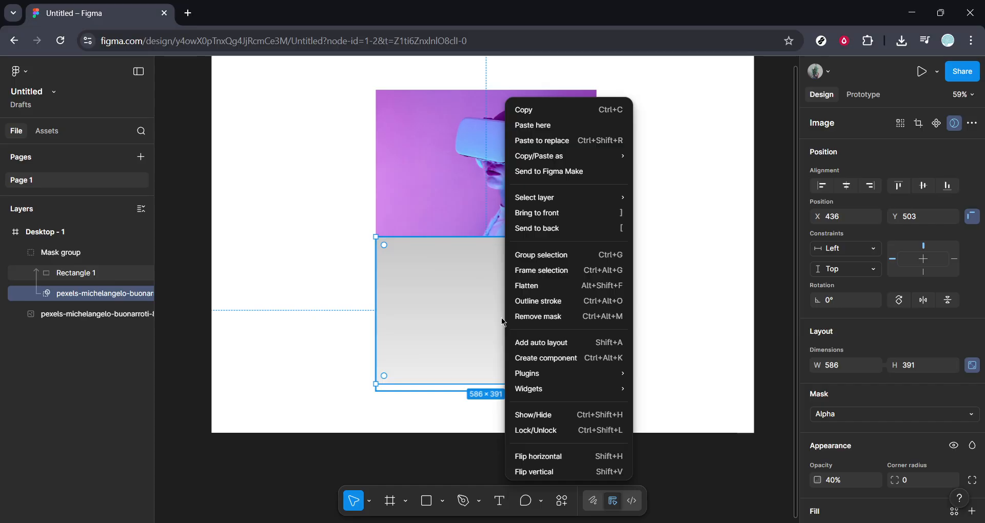
click(558, 228)
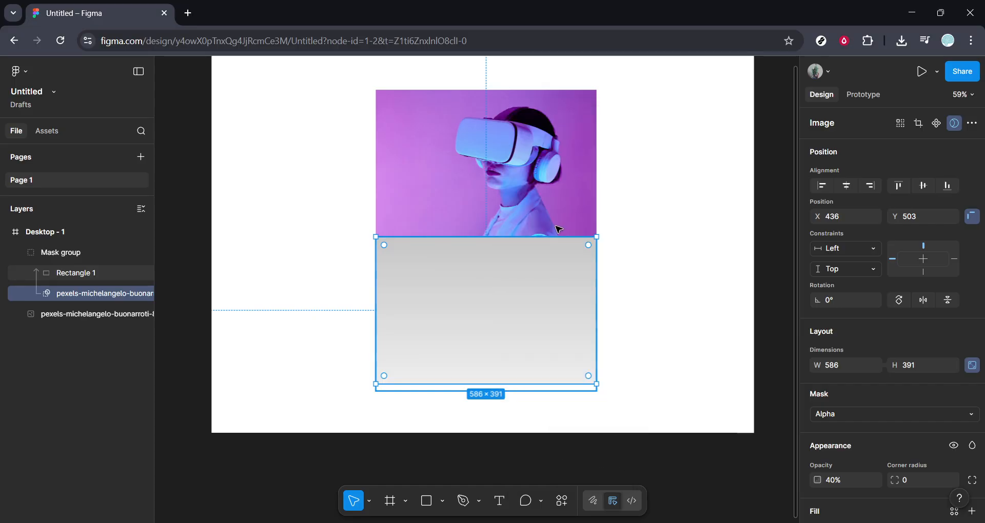
click(671, 312)
key(ctrl+z)
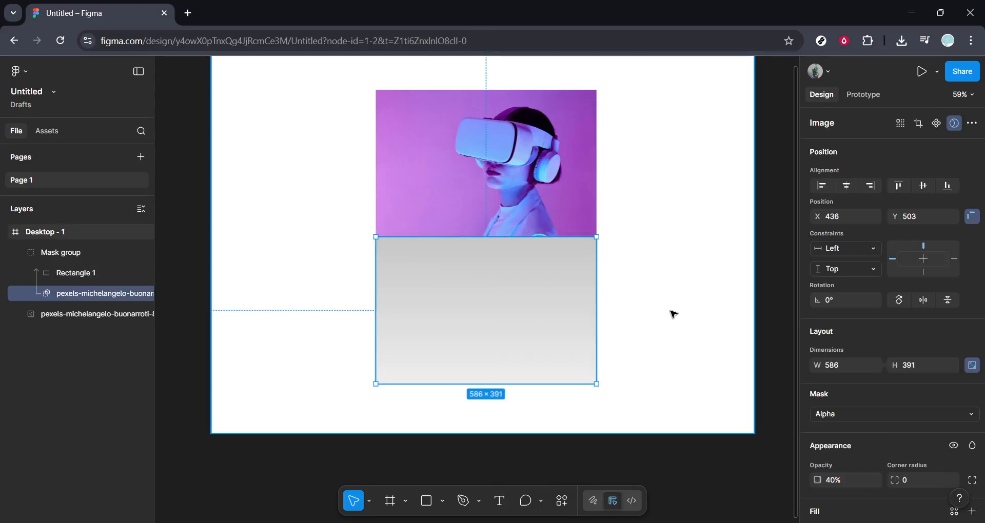
Ungroup the mask group and send the gradient rectangle and flipped copy behind the original photo
key(ctrl+shift+g)
right_click(527, 314)
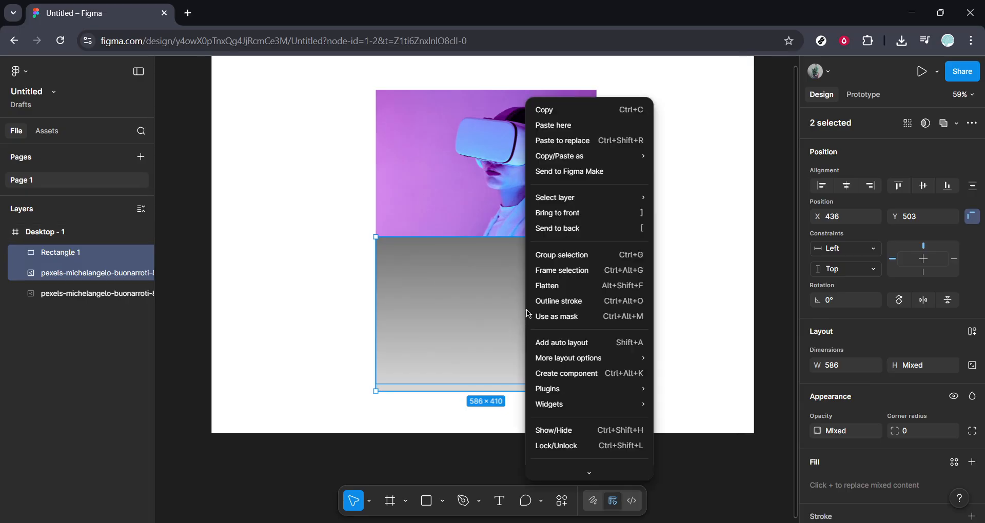
click(568, 229)
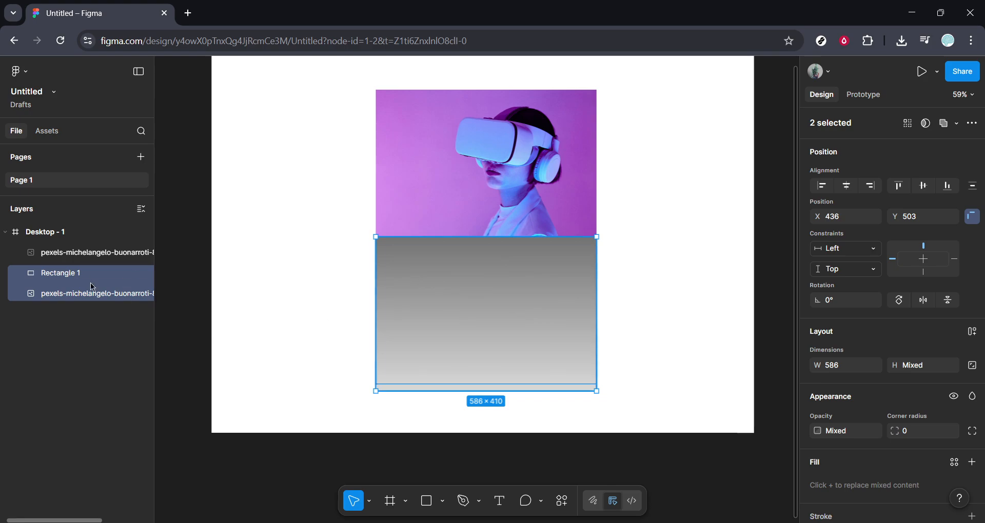
Move the flipped copy's layer above Rectangle 1, select both, and use the selection as a mask
drag(73, 296, 54, 274)
click(59, 330)
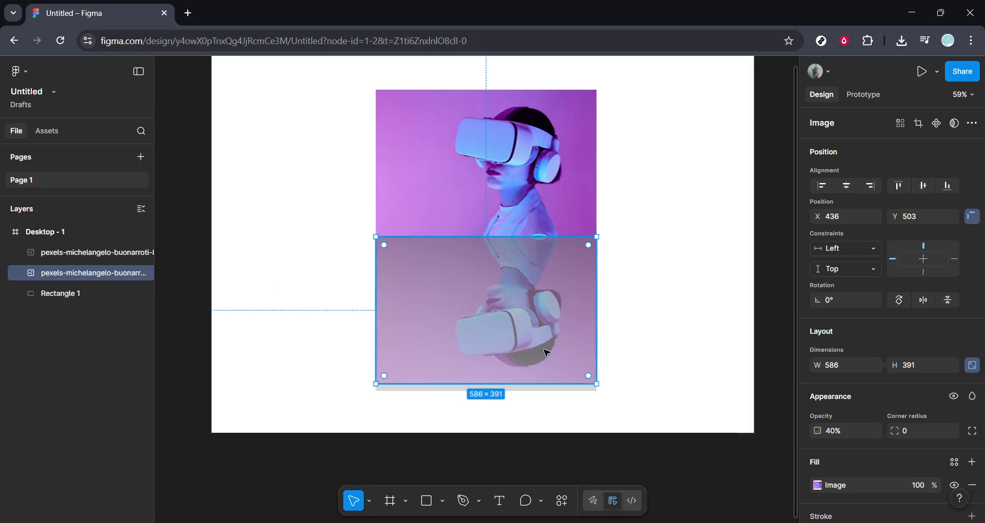
drag(668, 405, 350, 303)
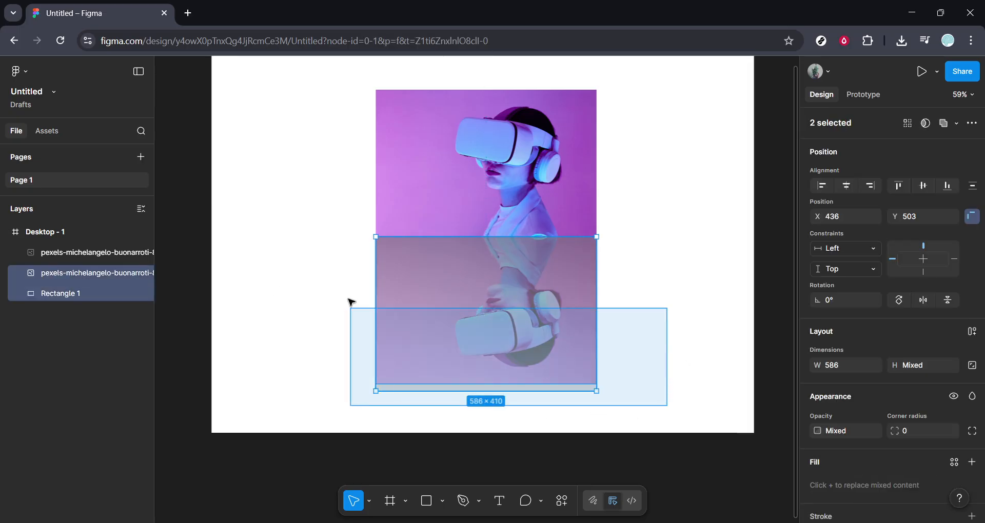
right_click(501, 294)
click(522, 317)
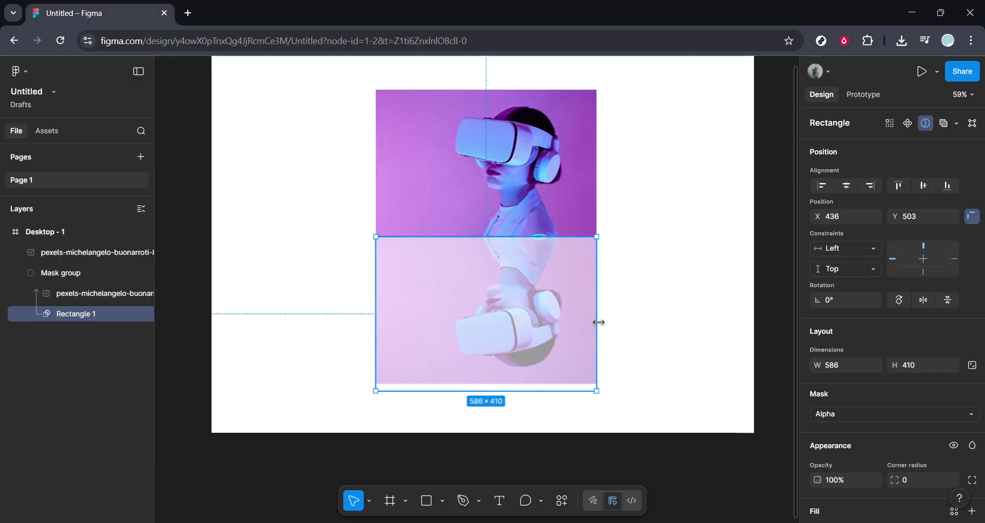
Shift the masked reflection slightly to line up its right edge with the original photo
drag(524, 319, 550, 319)
click(629, 337)
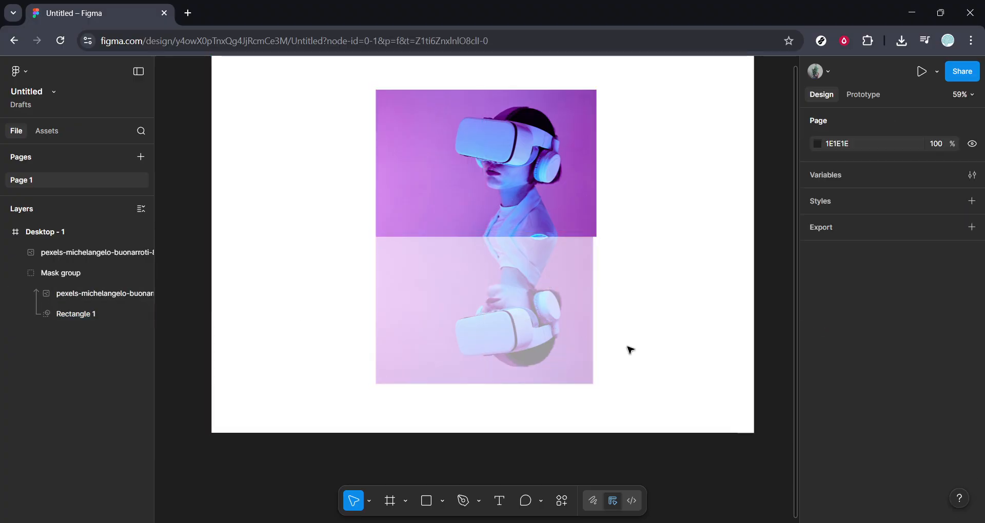
click(543, 310)
click(648, 311)
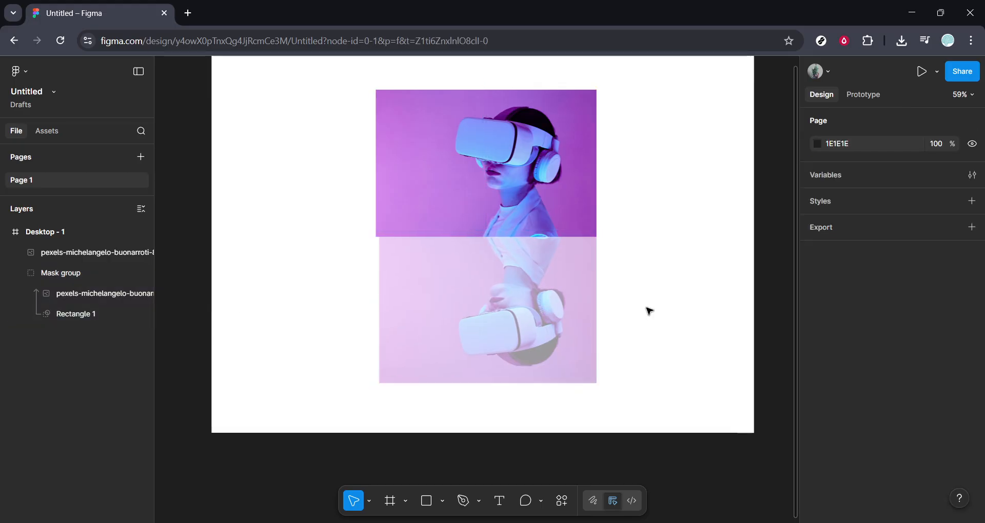
Resize the mask group to about 596 × 409 and nudge it slightly left and down beneath the original photo
click(512, 302)
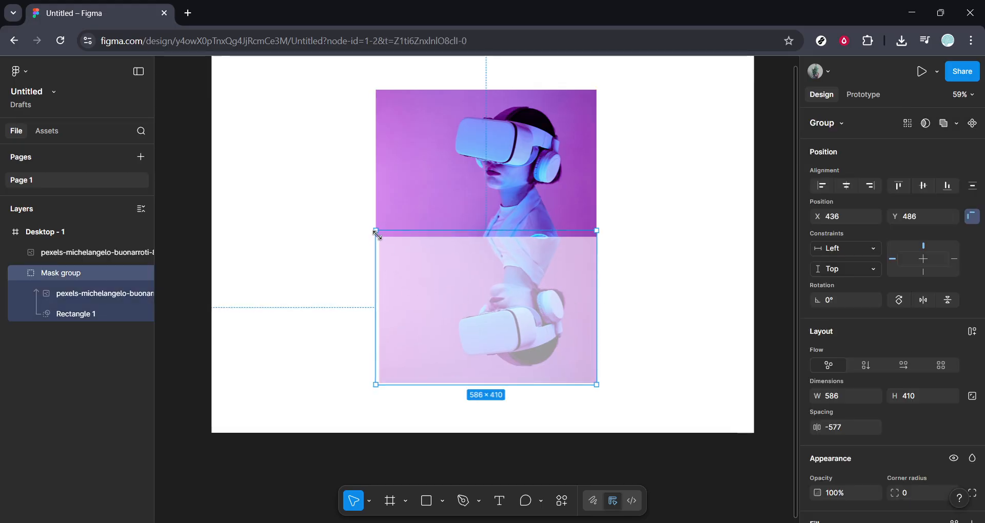
drag(375, 231, 372, 231)
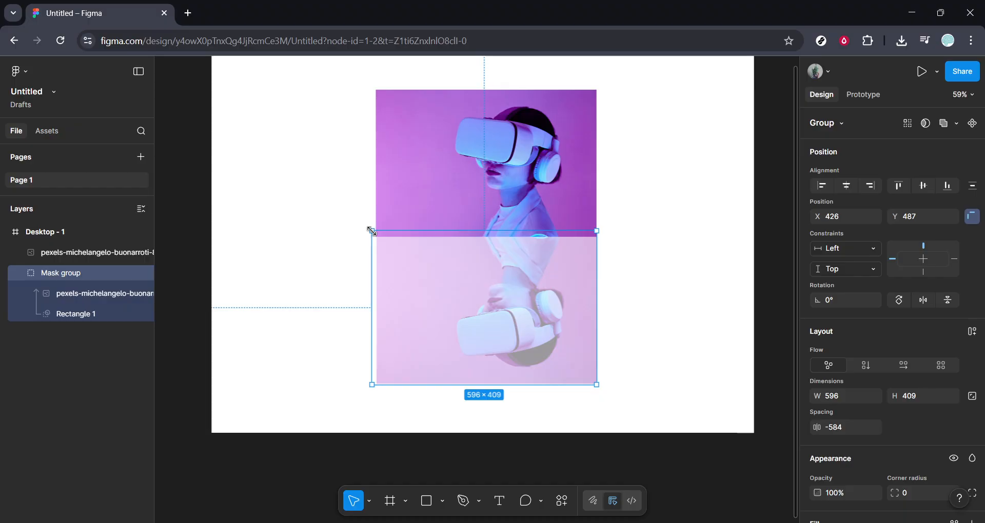
click(641, 272)
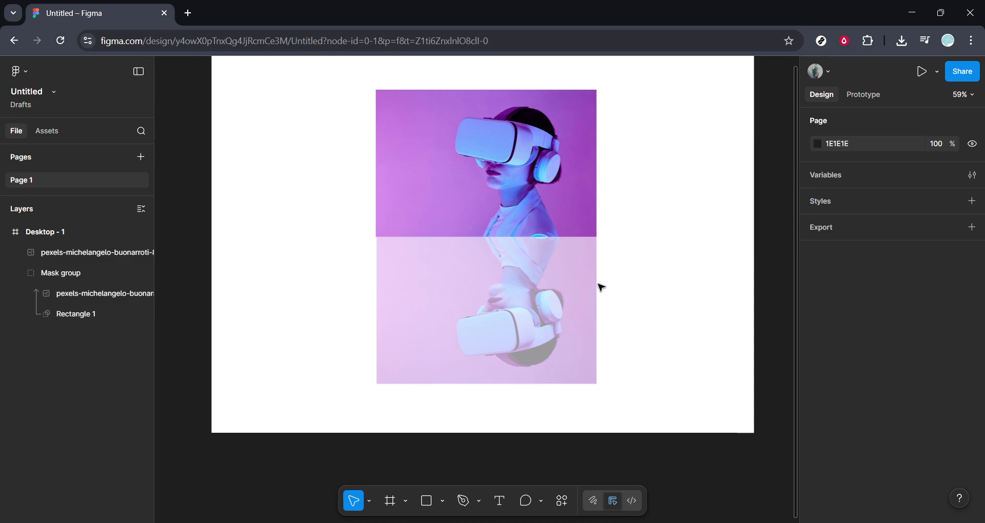
drag(596, 286, 594, 291)
click(662, 285)
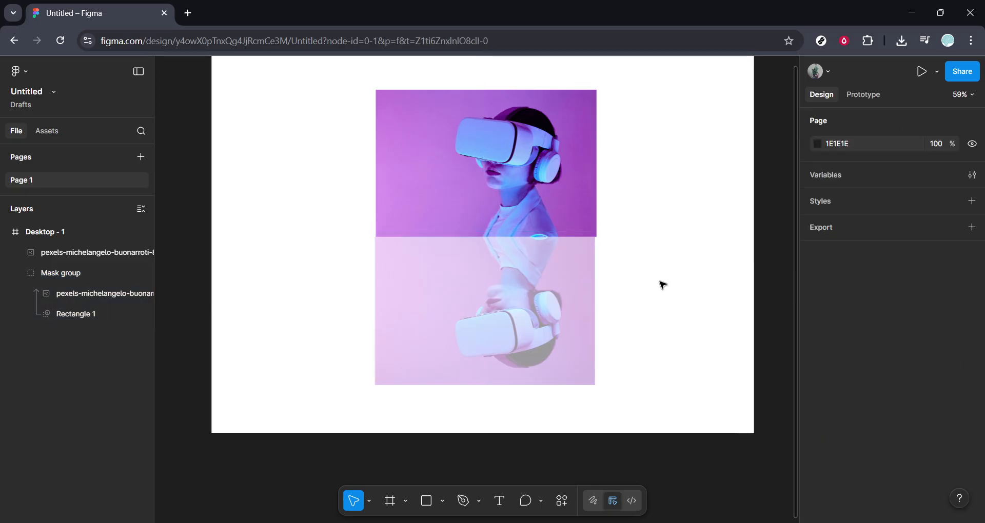